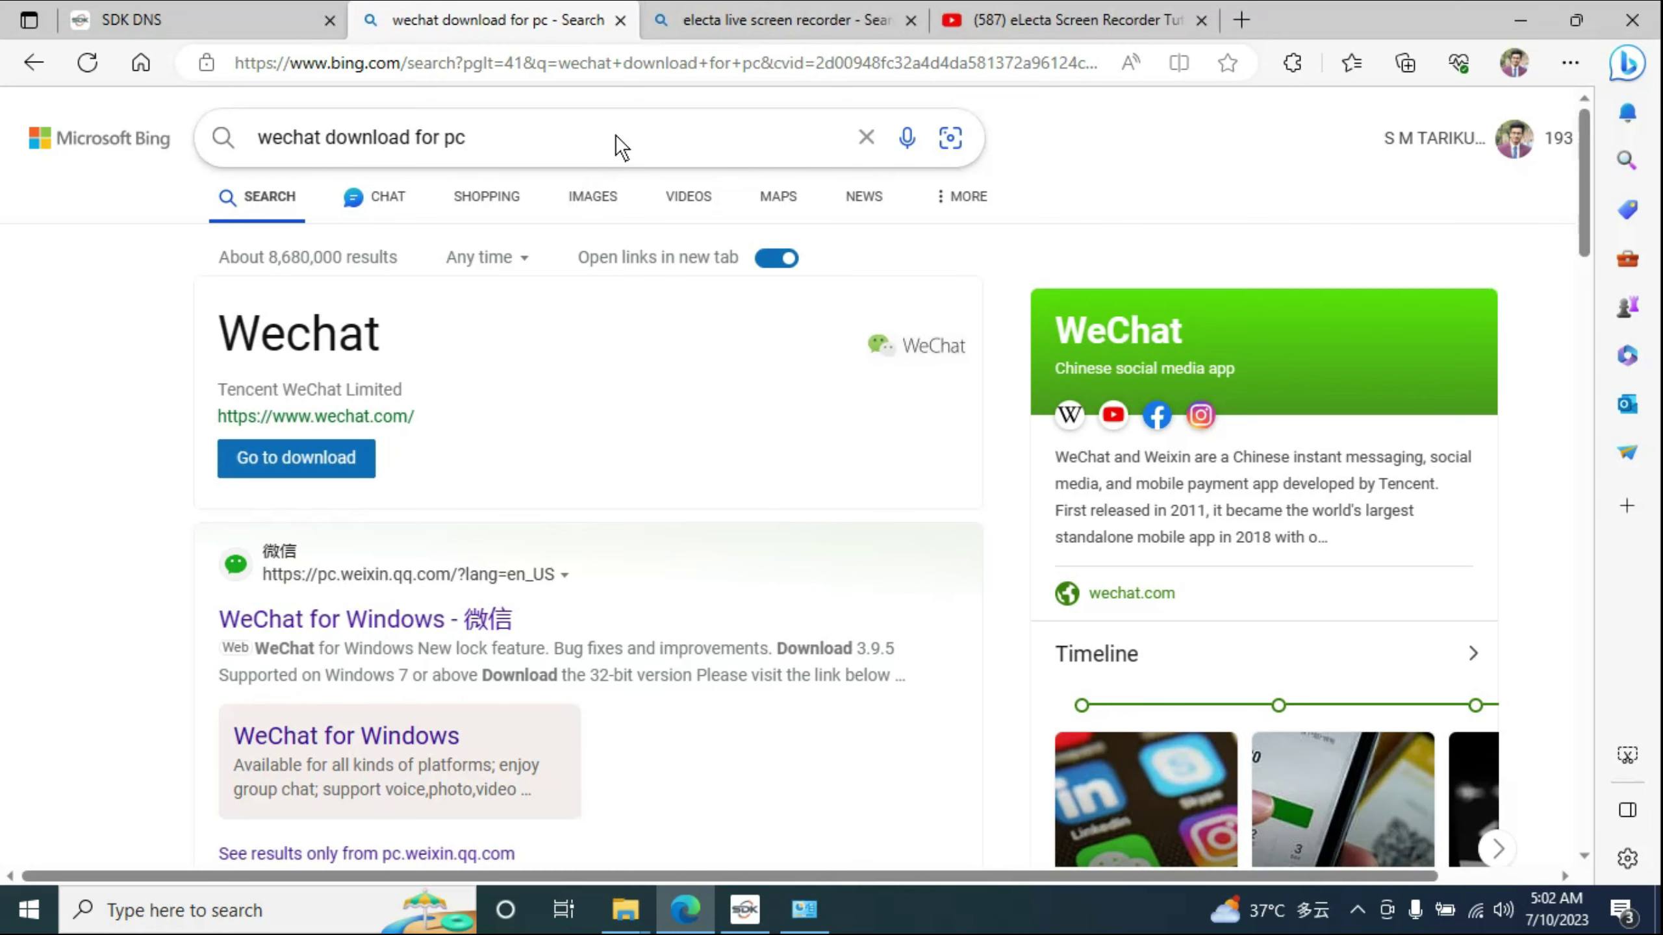
scroll(686, 483, down, 3)
scroll(686, 467, down, 2)
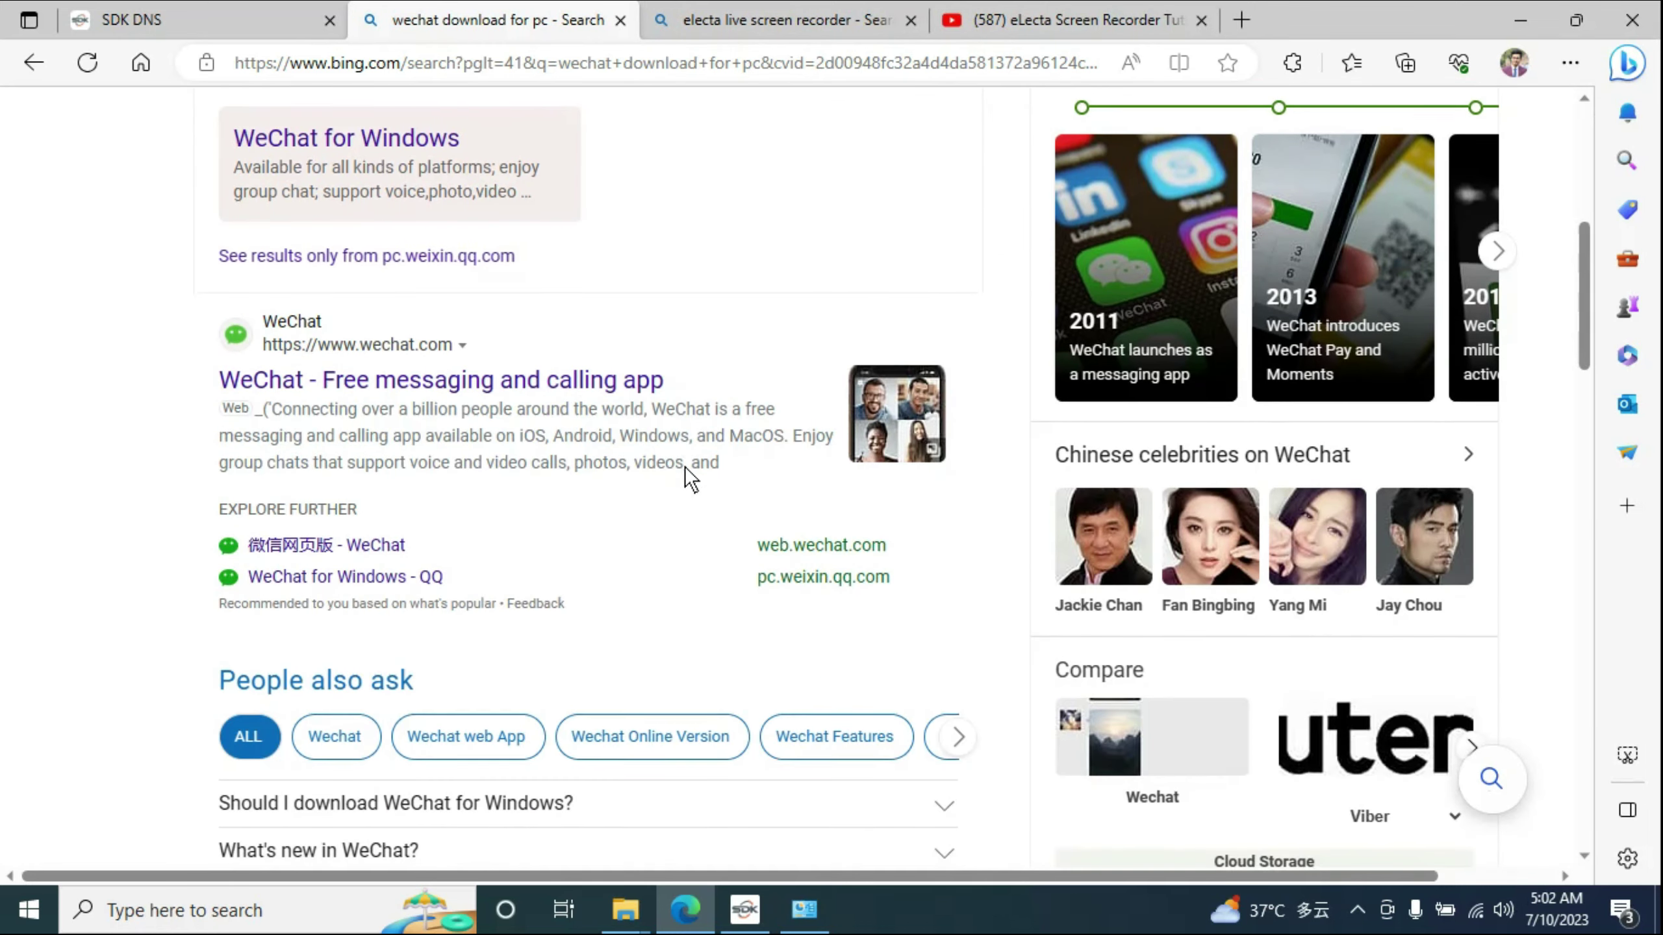
scroll(685, 466, down, 3)
scroll(685, 447, down, 3)
scroll(685, 447, down, 2)
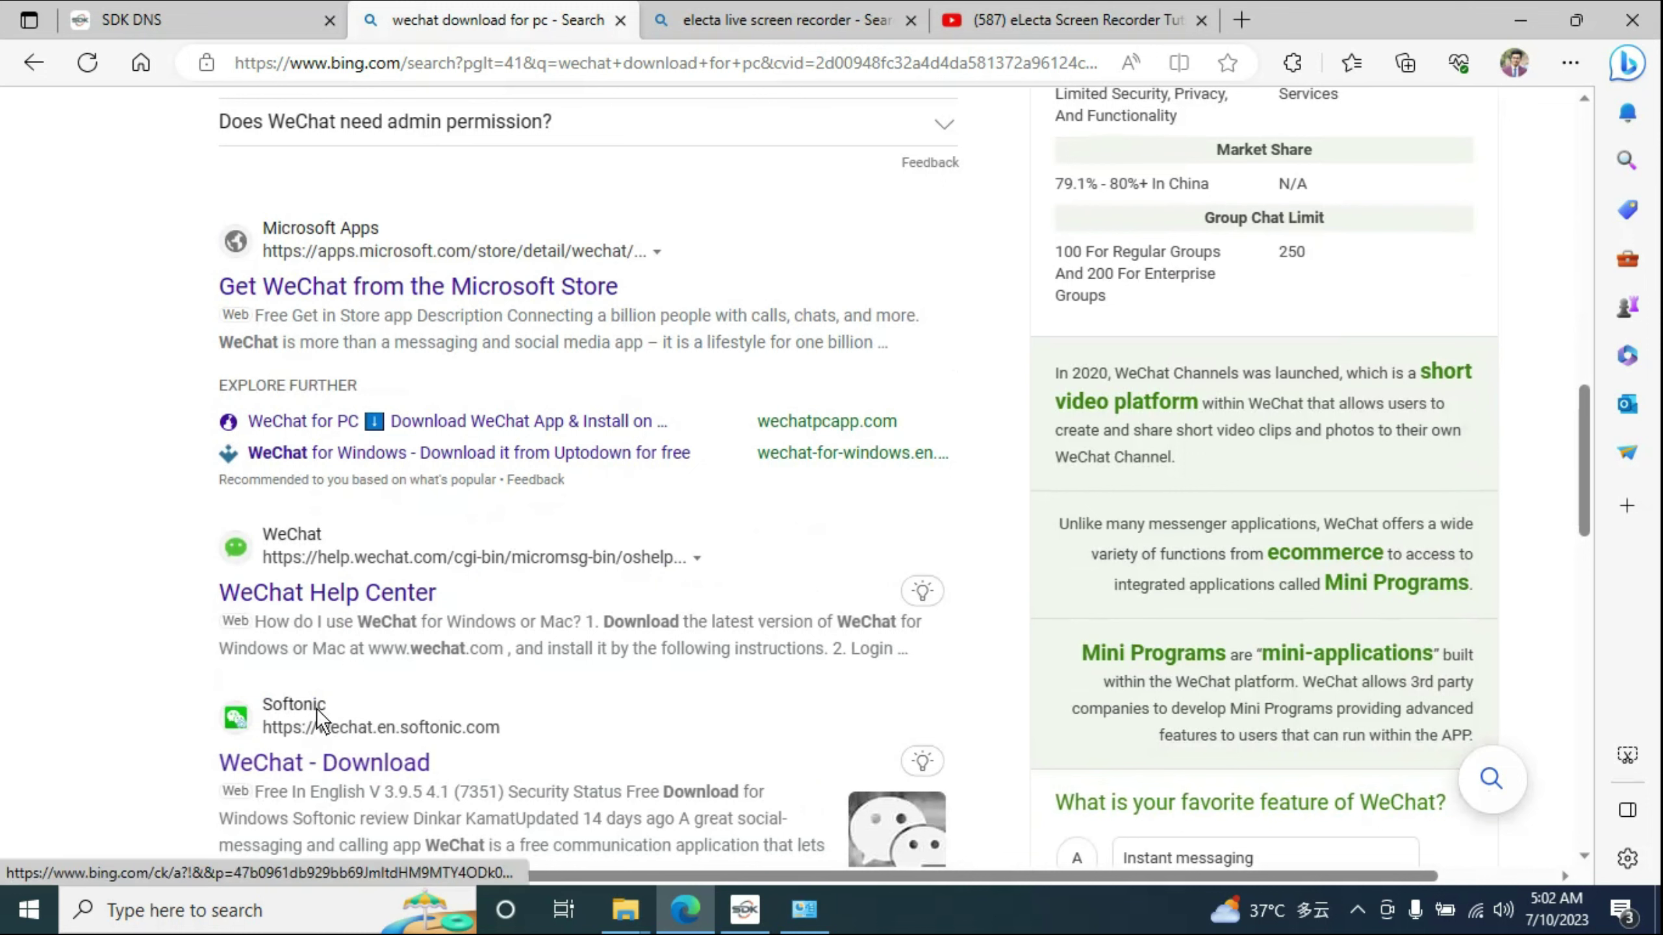
- Start the free WeChat download from the Softonic page, declining the WinZip offer
click(358, 769)
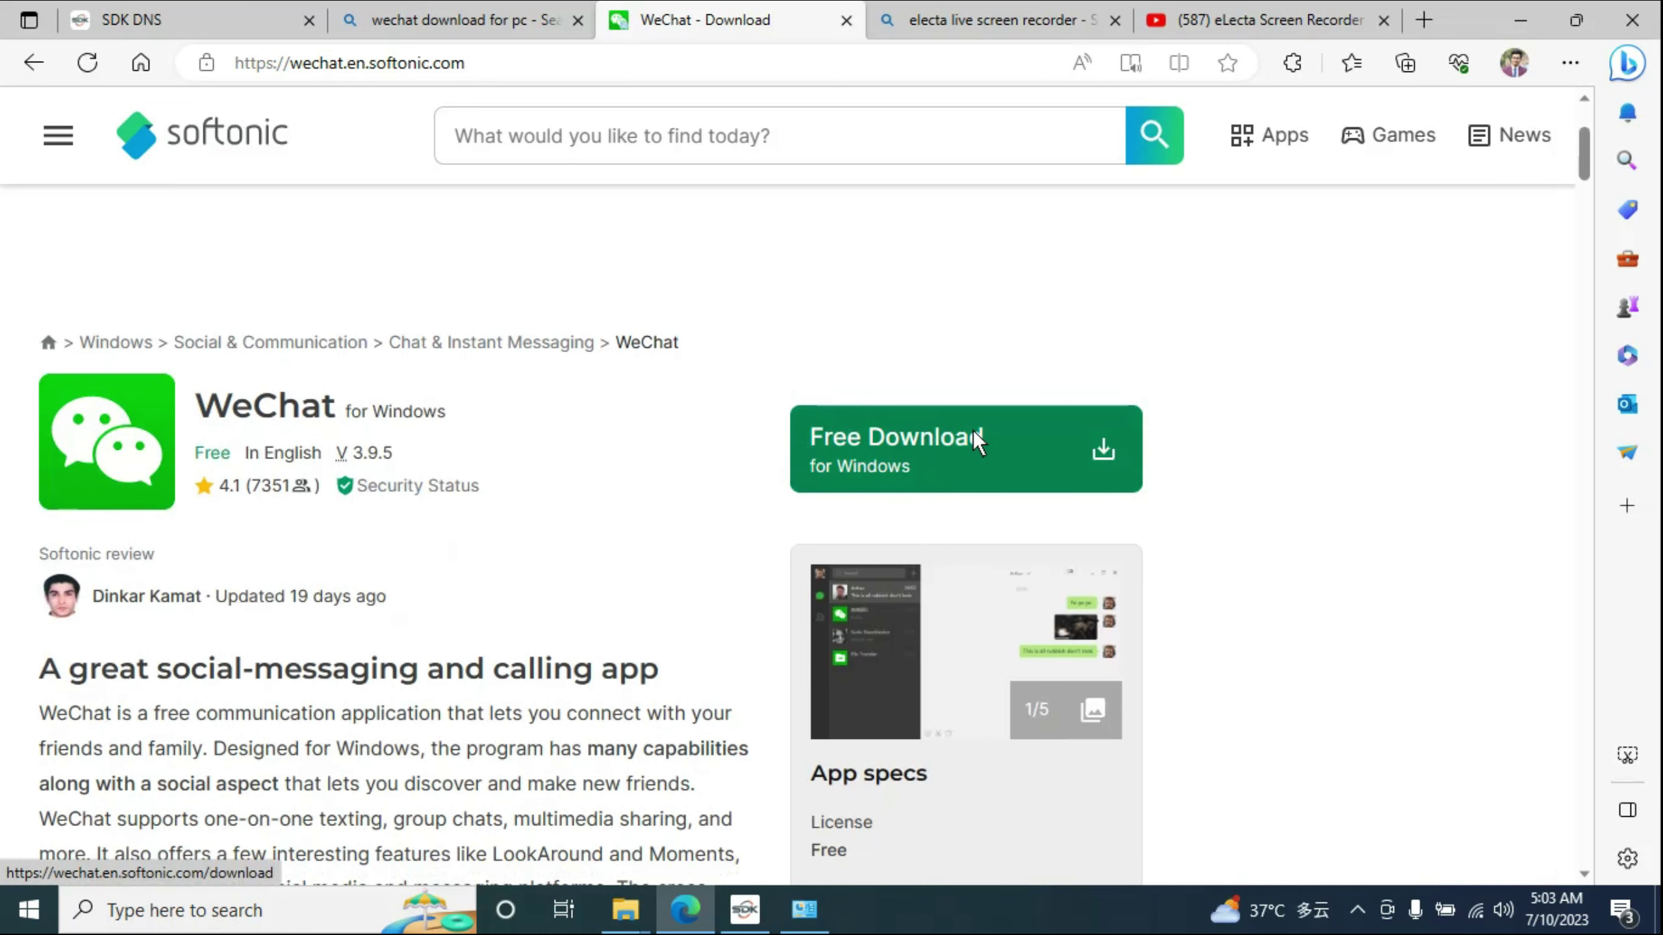
click(1037, 436)
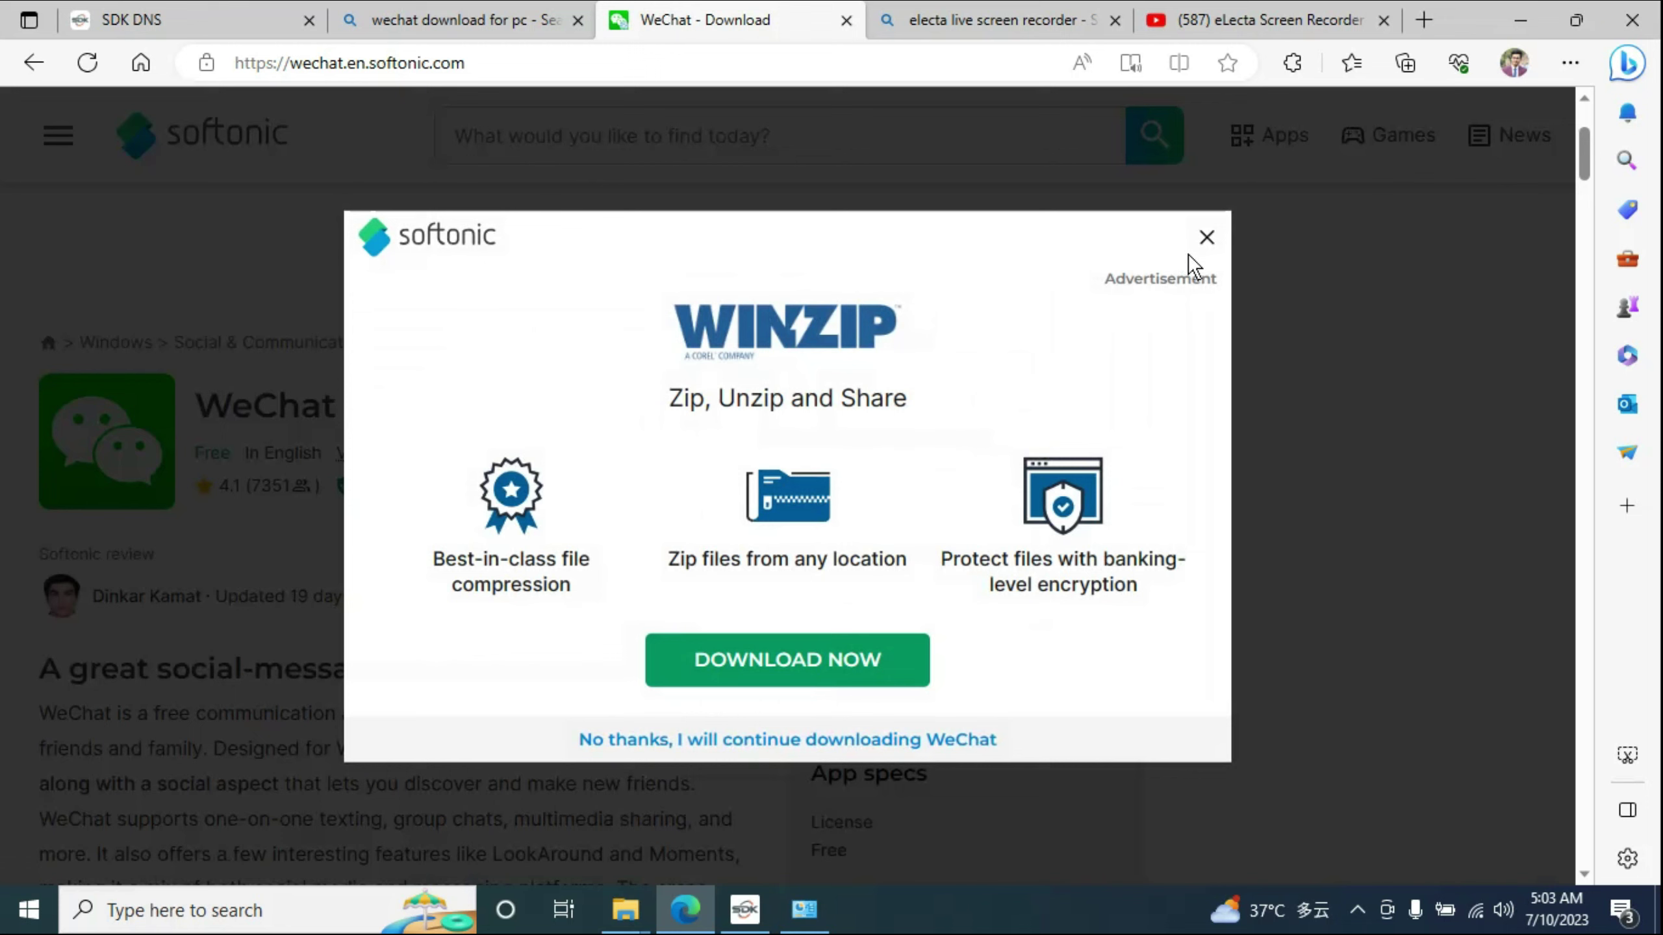
click(1206, 242)
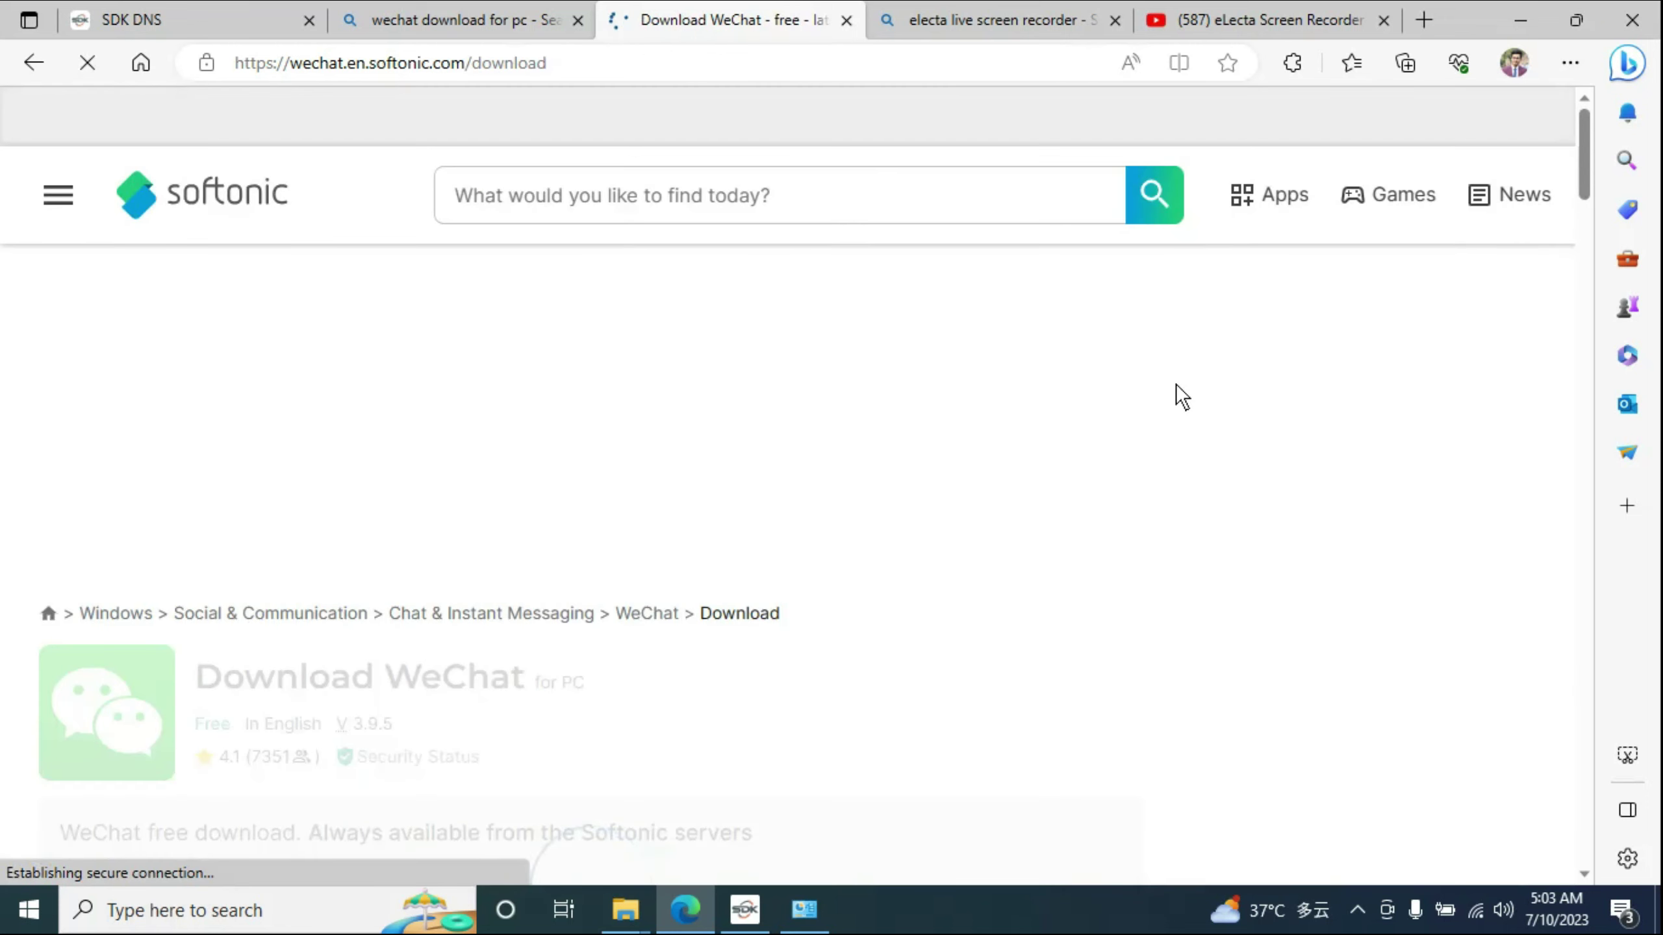
scroll(887, 658, down, 2)
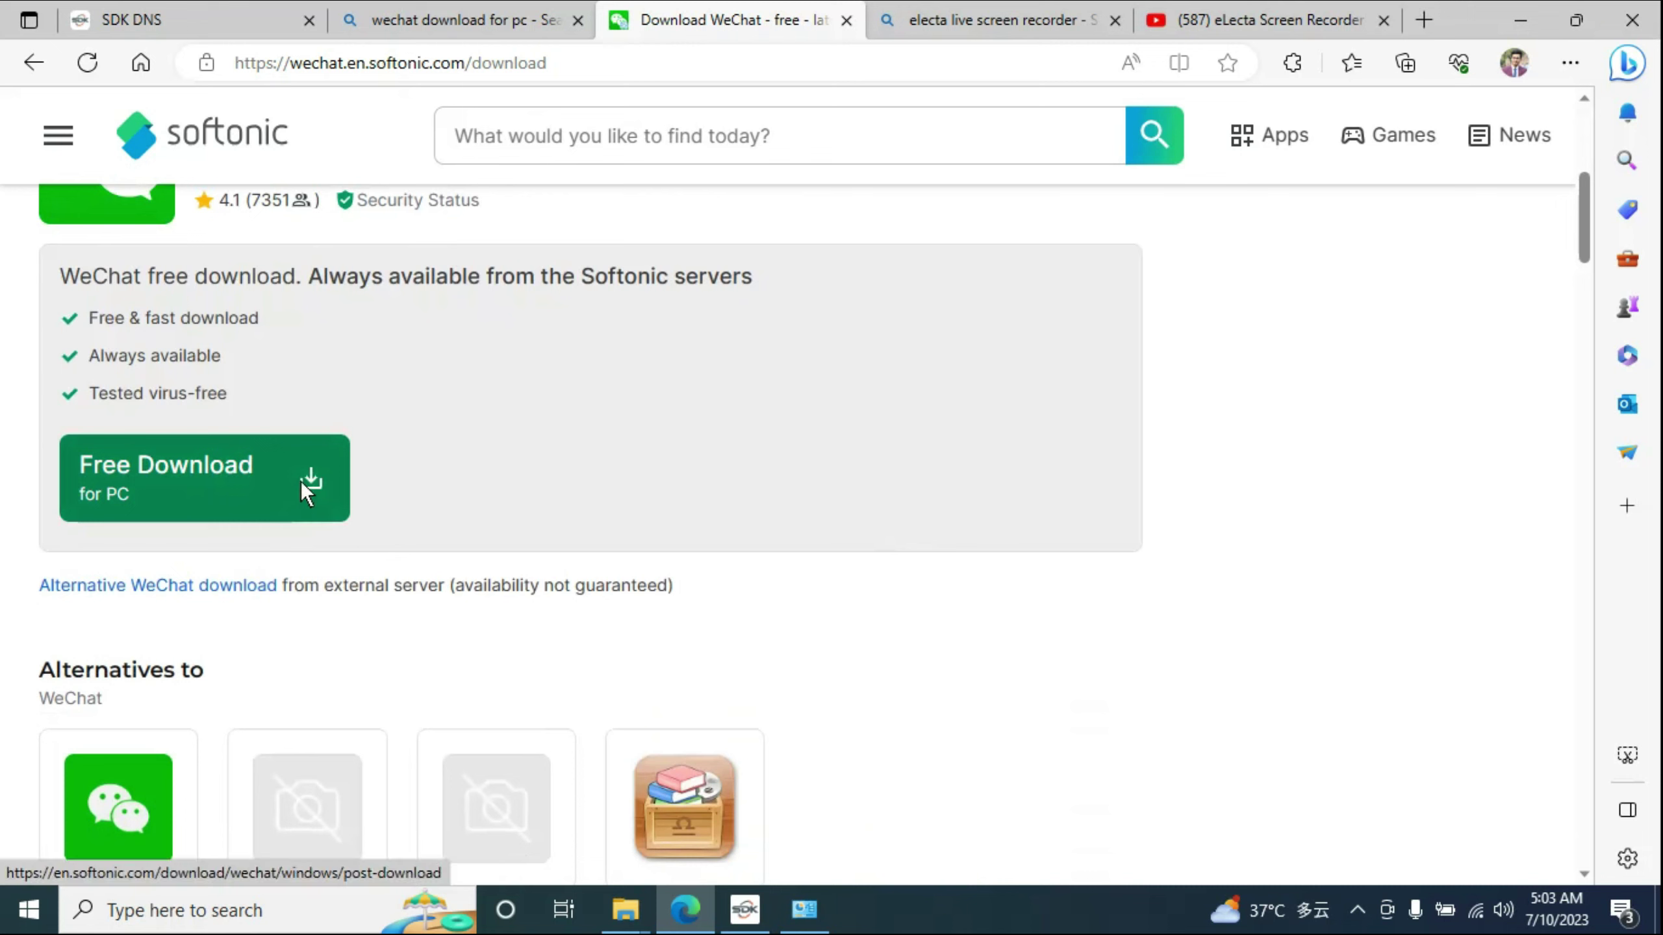
- Save WeChatSetup.exe for PC into the Downloads folder via Save as
click(300, 481)
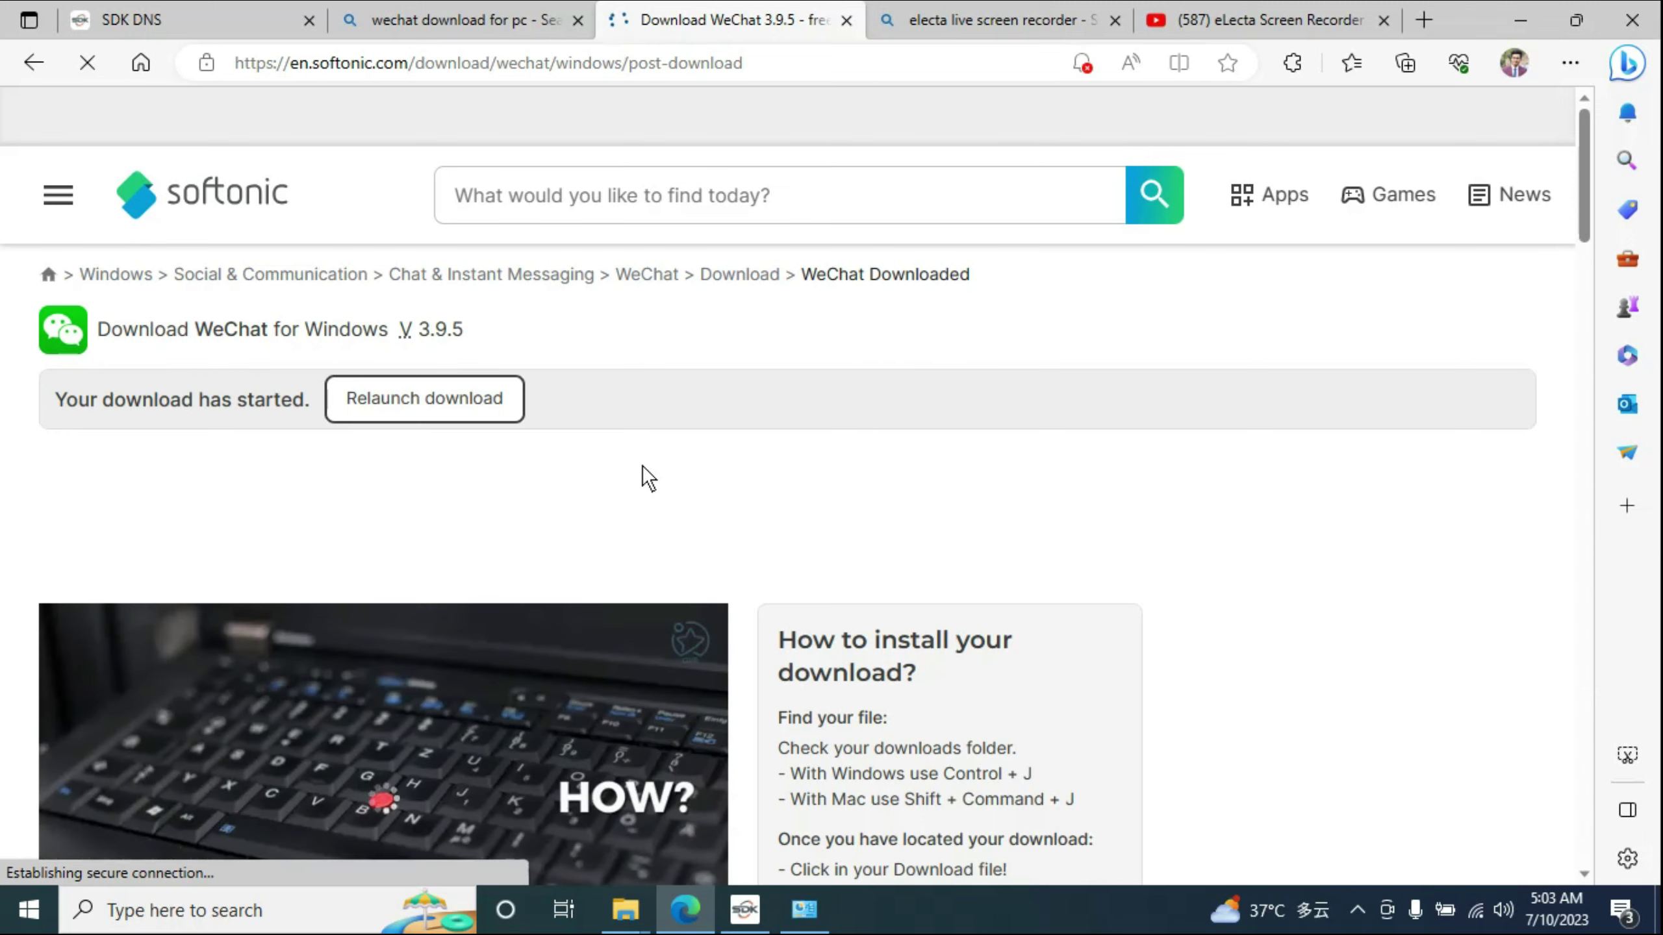
click(1247, 189)
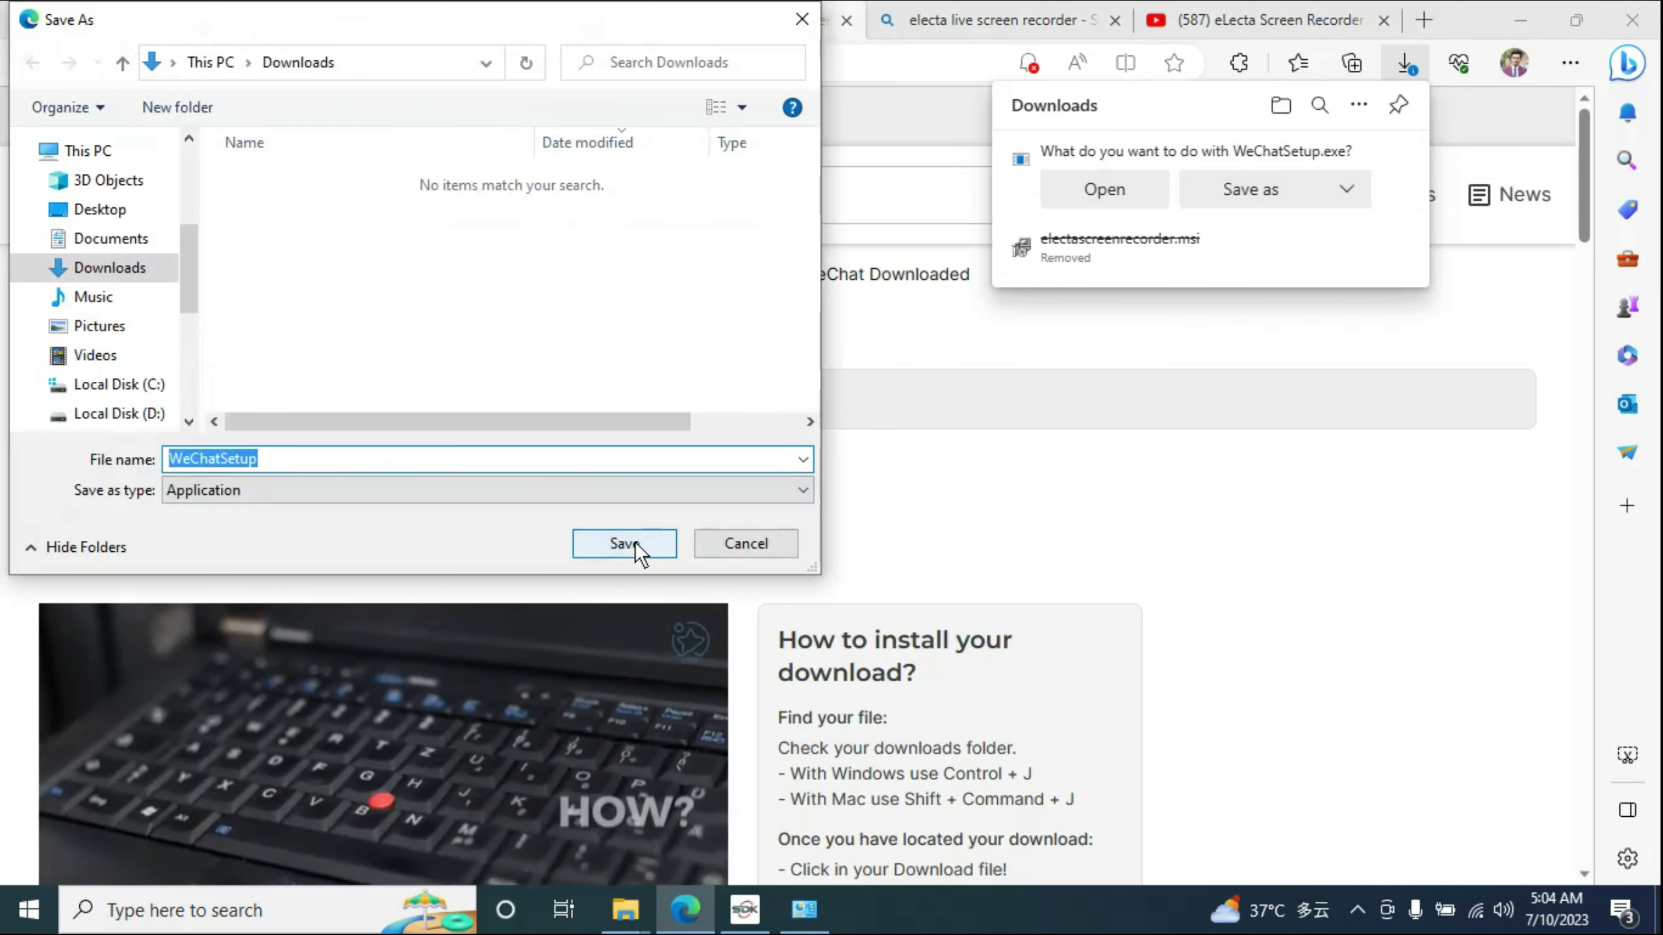
click(634, 542)
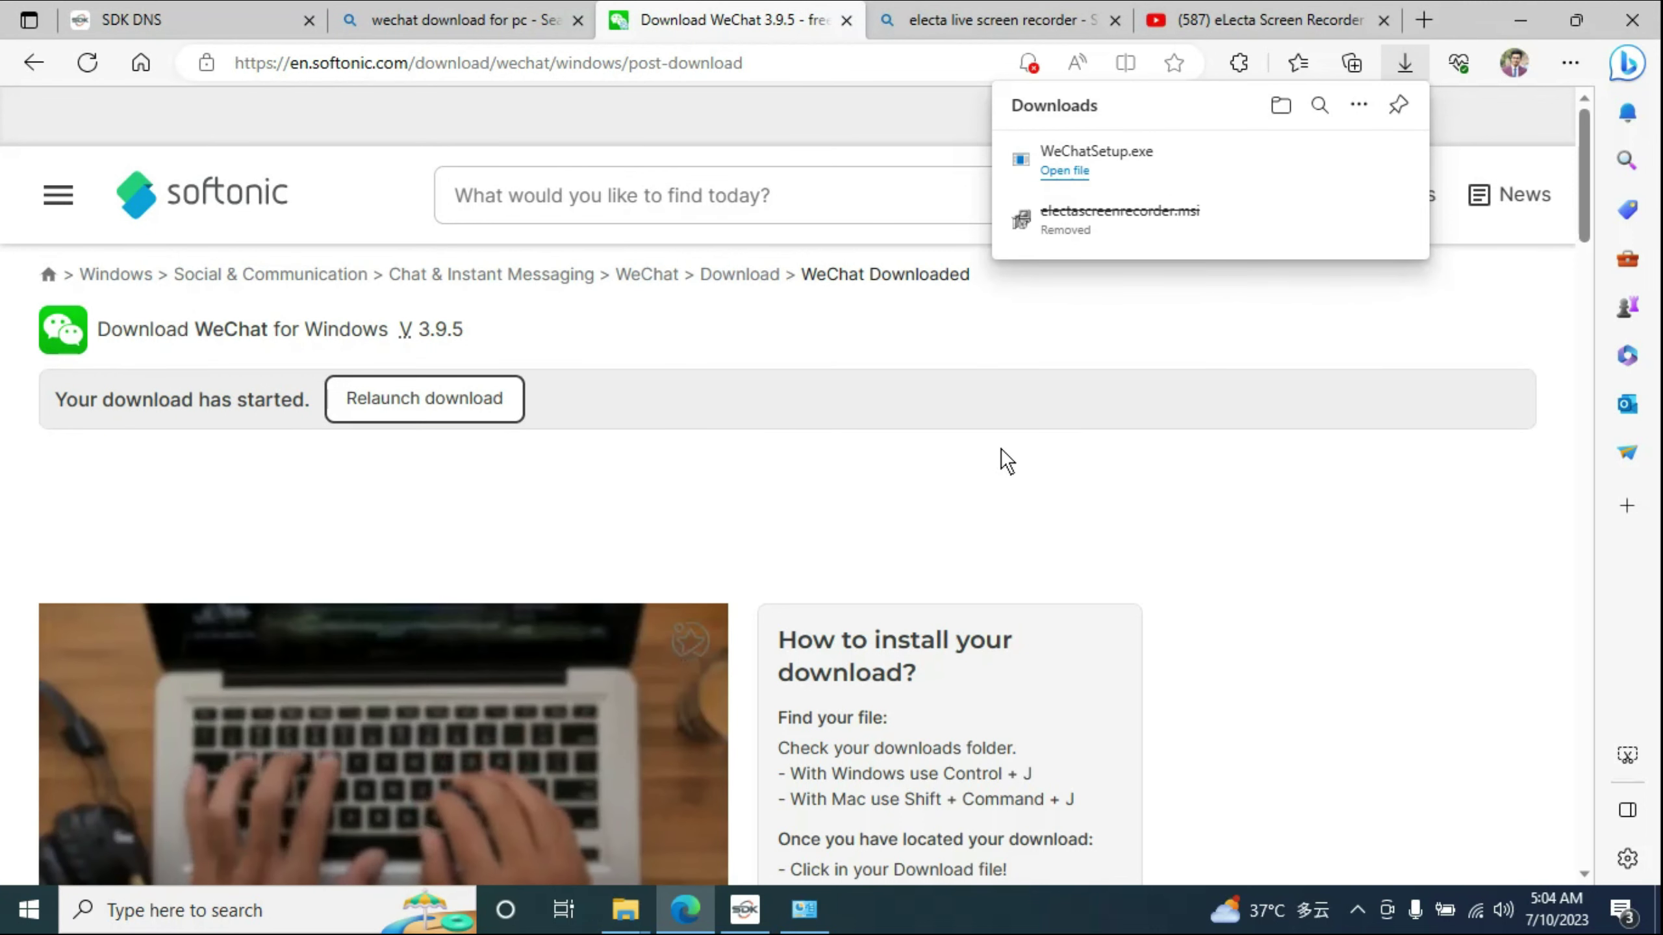
- With the browser hidden, open This PC's Downloads folder and bring up WeChatSetup's actions
click(1518, 22)
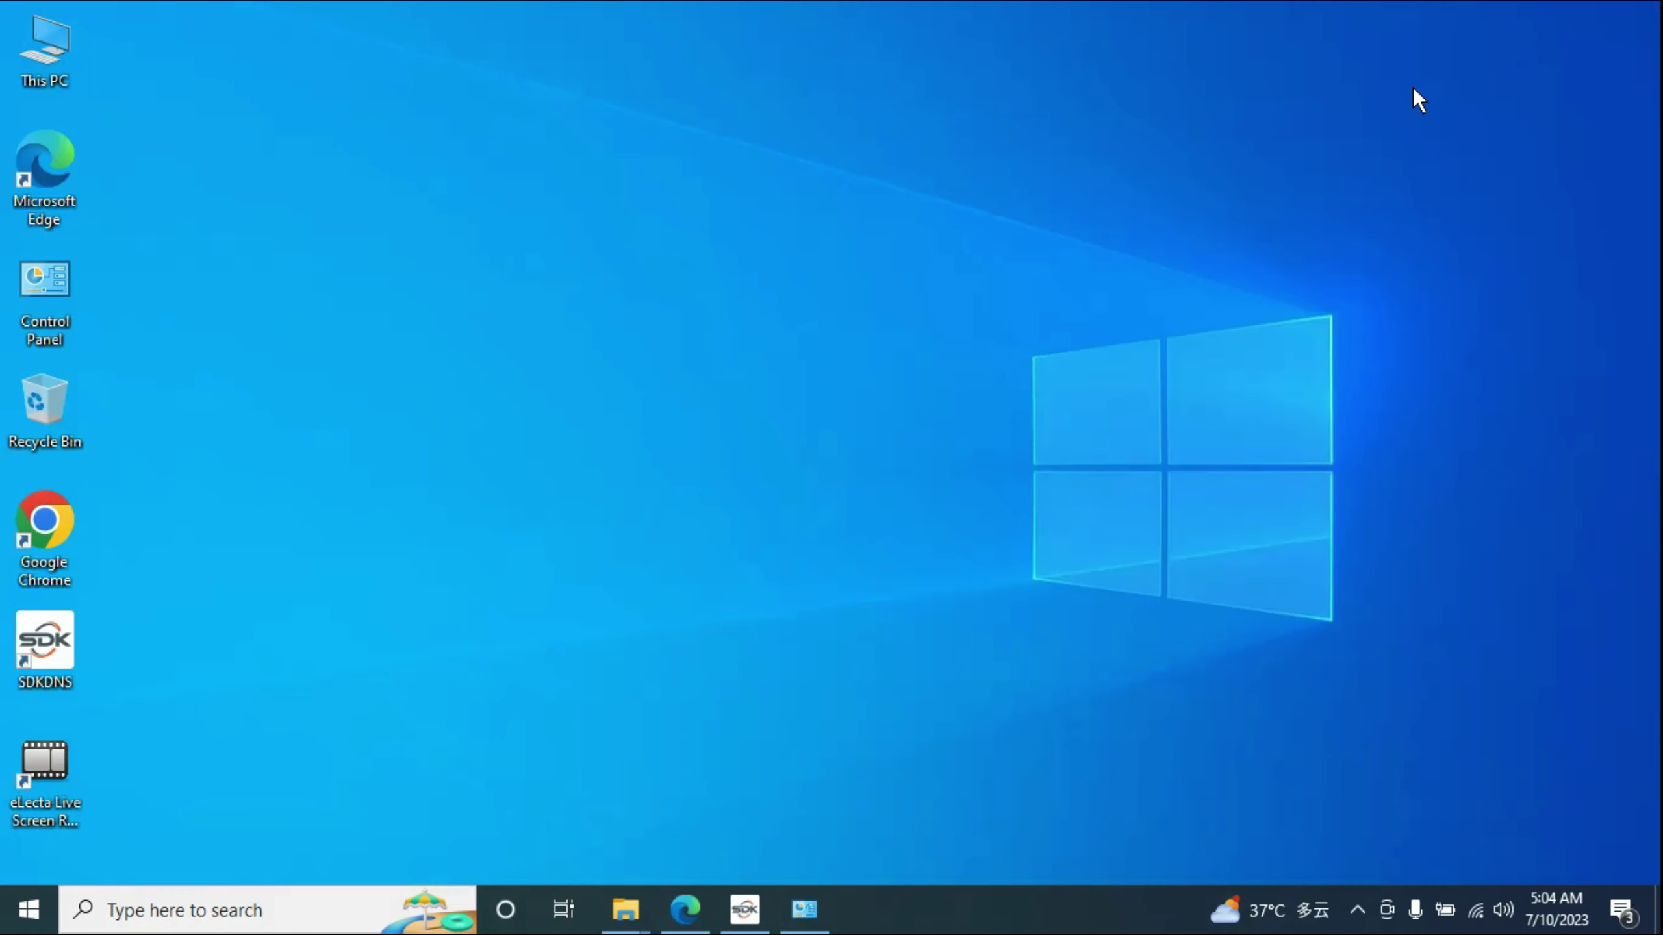
double_click(56, 68)
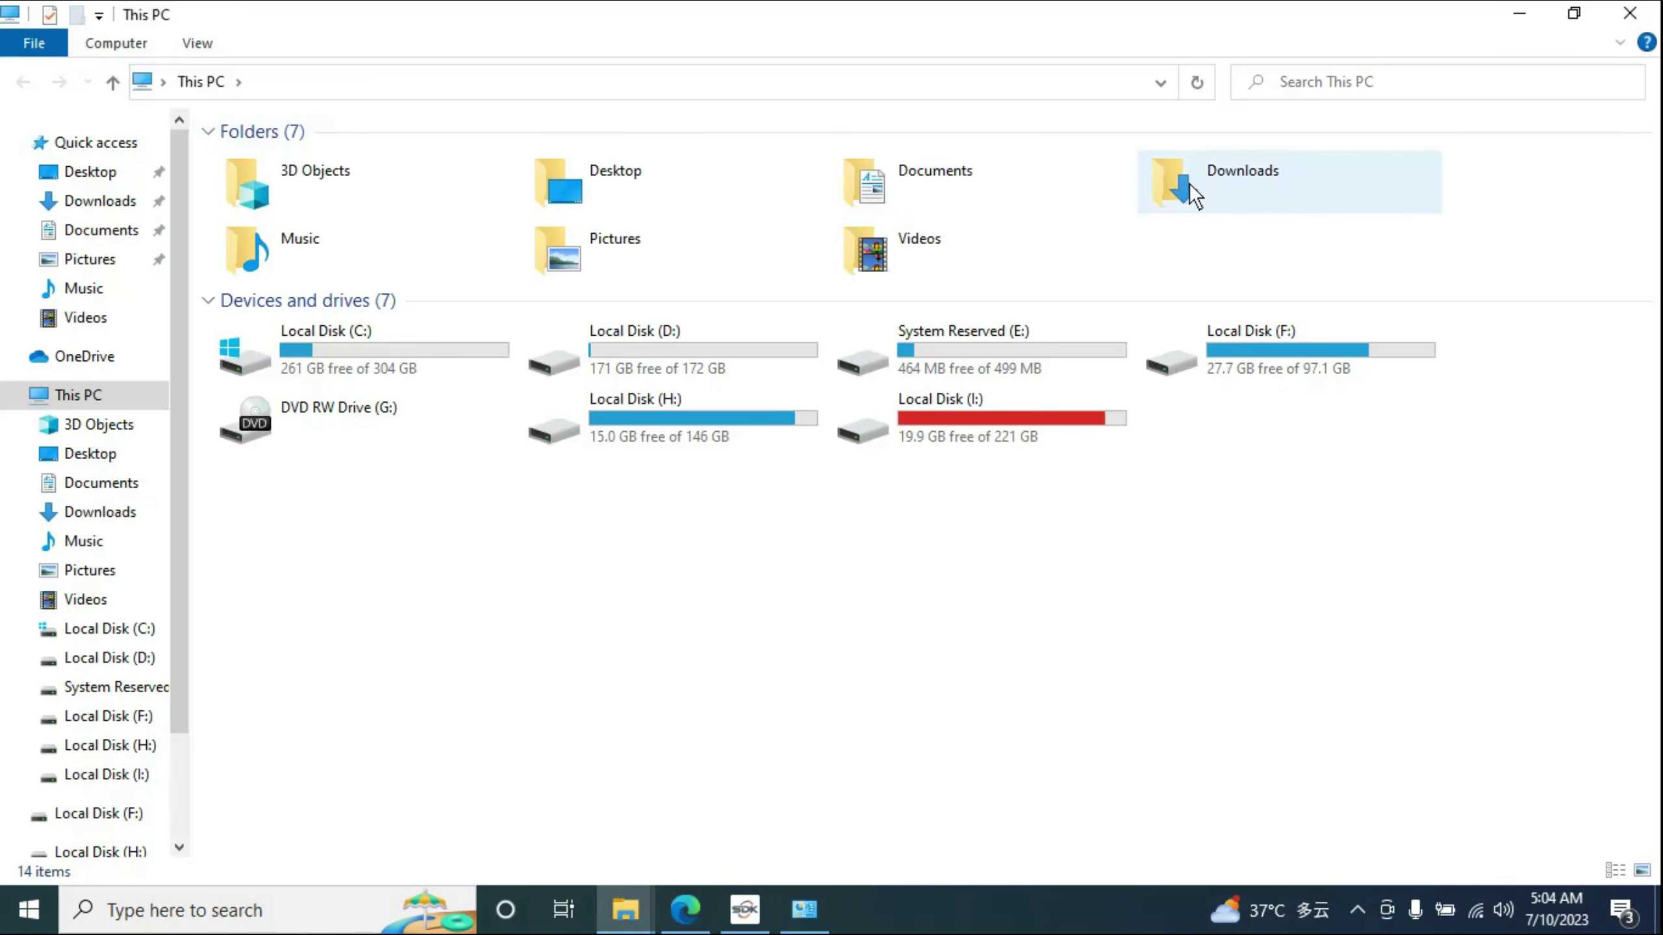
double_click(1208, 194)
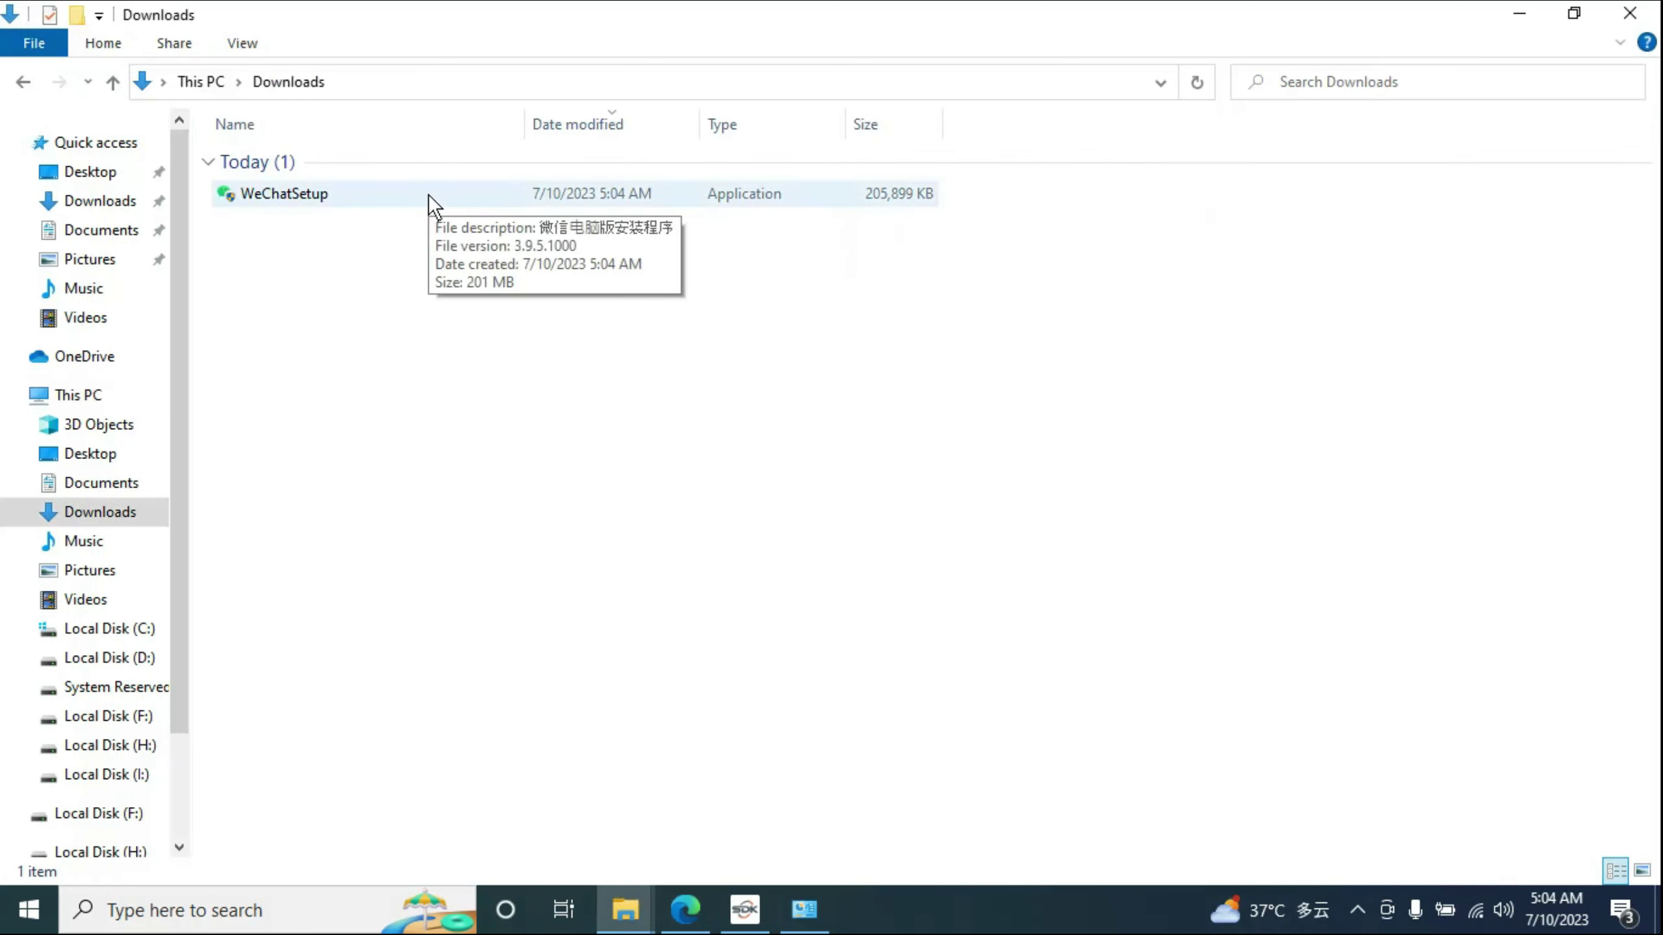
right_click(429, 196)
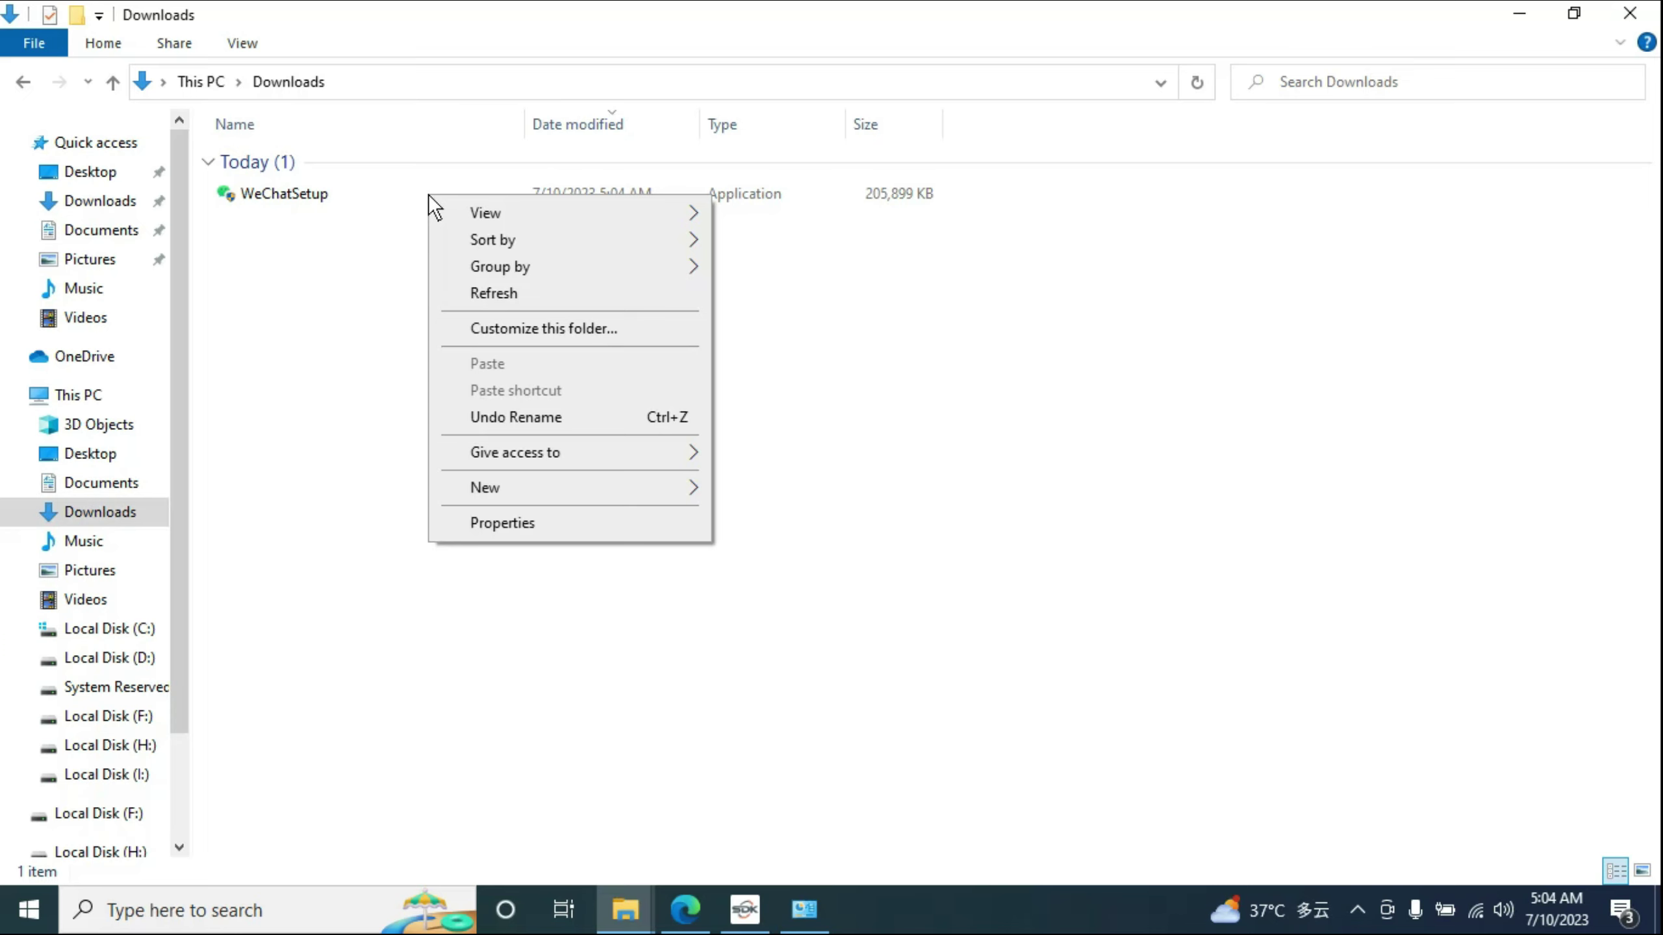
click(380, 198)
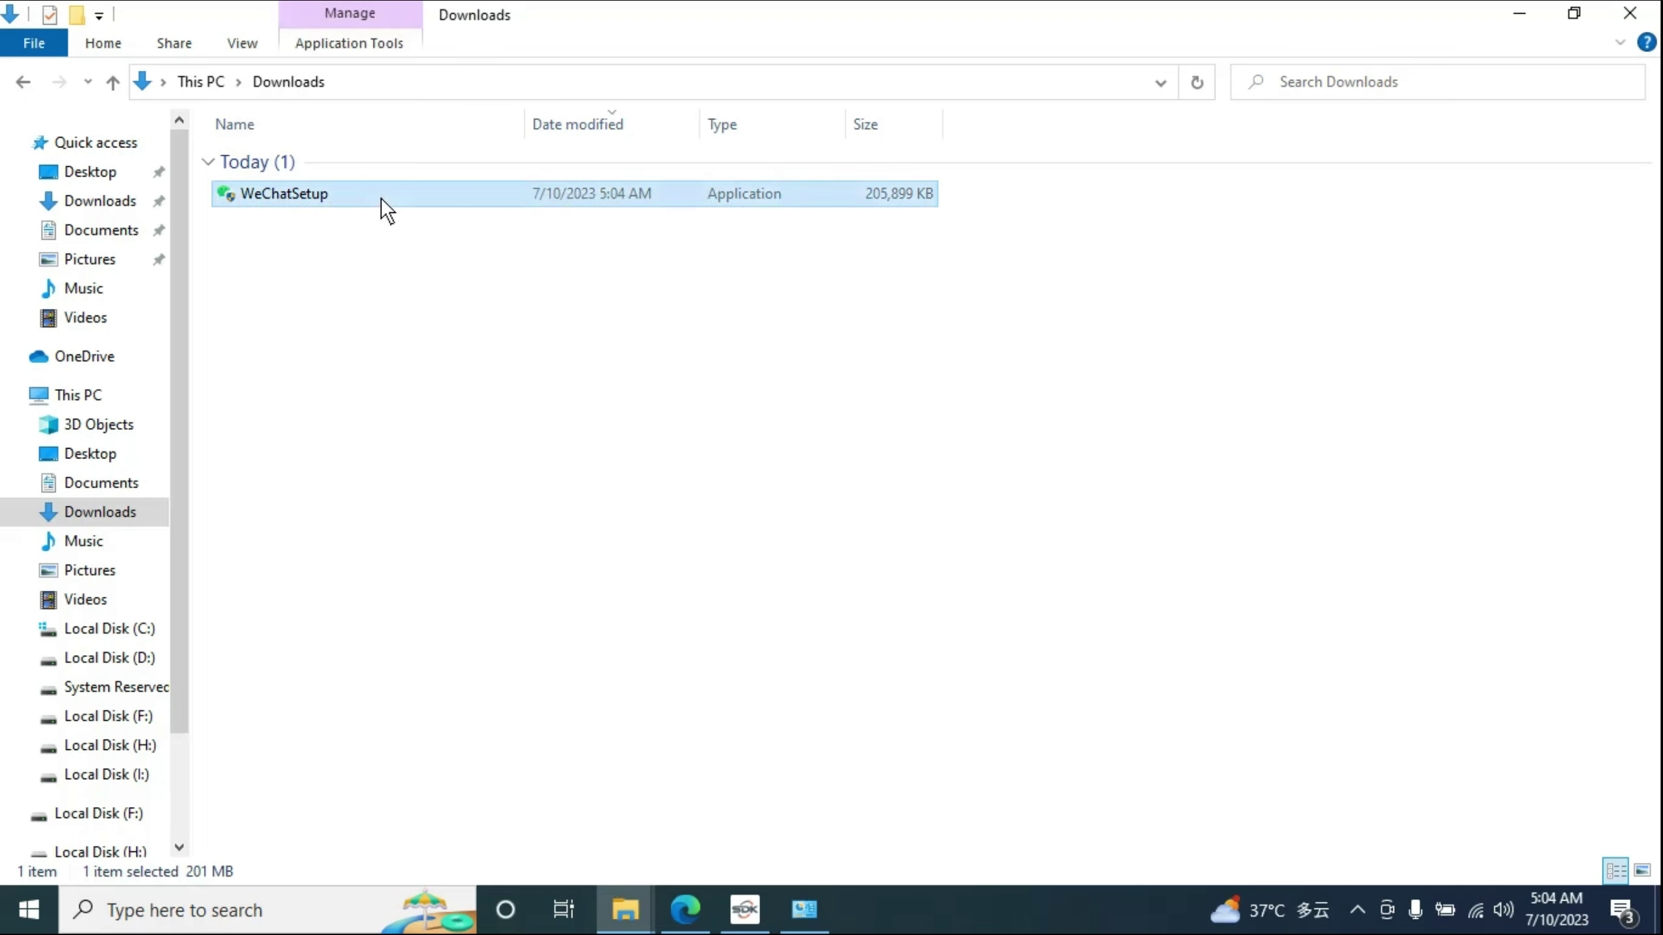
right_click(381, 198)
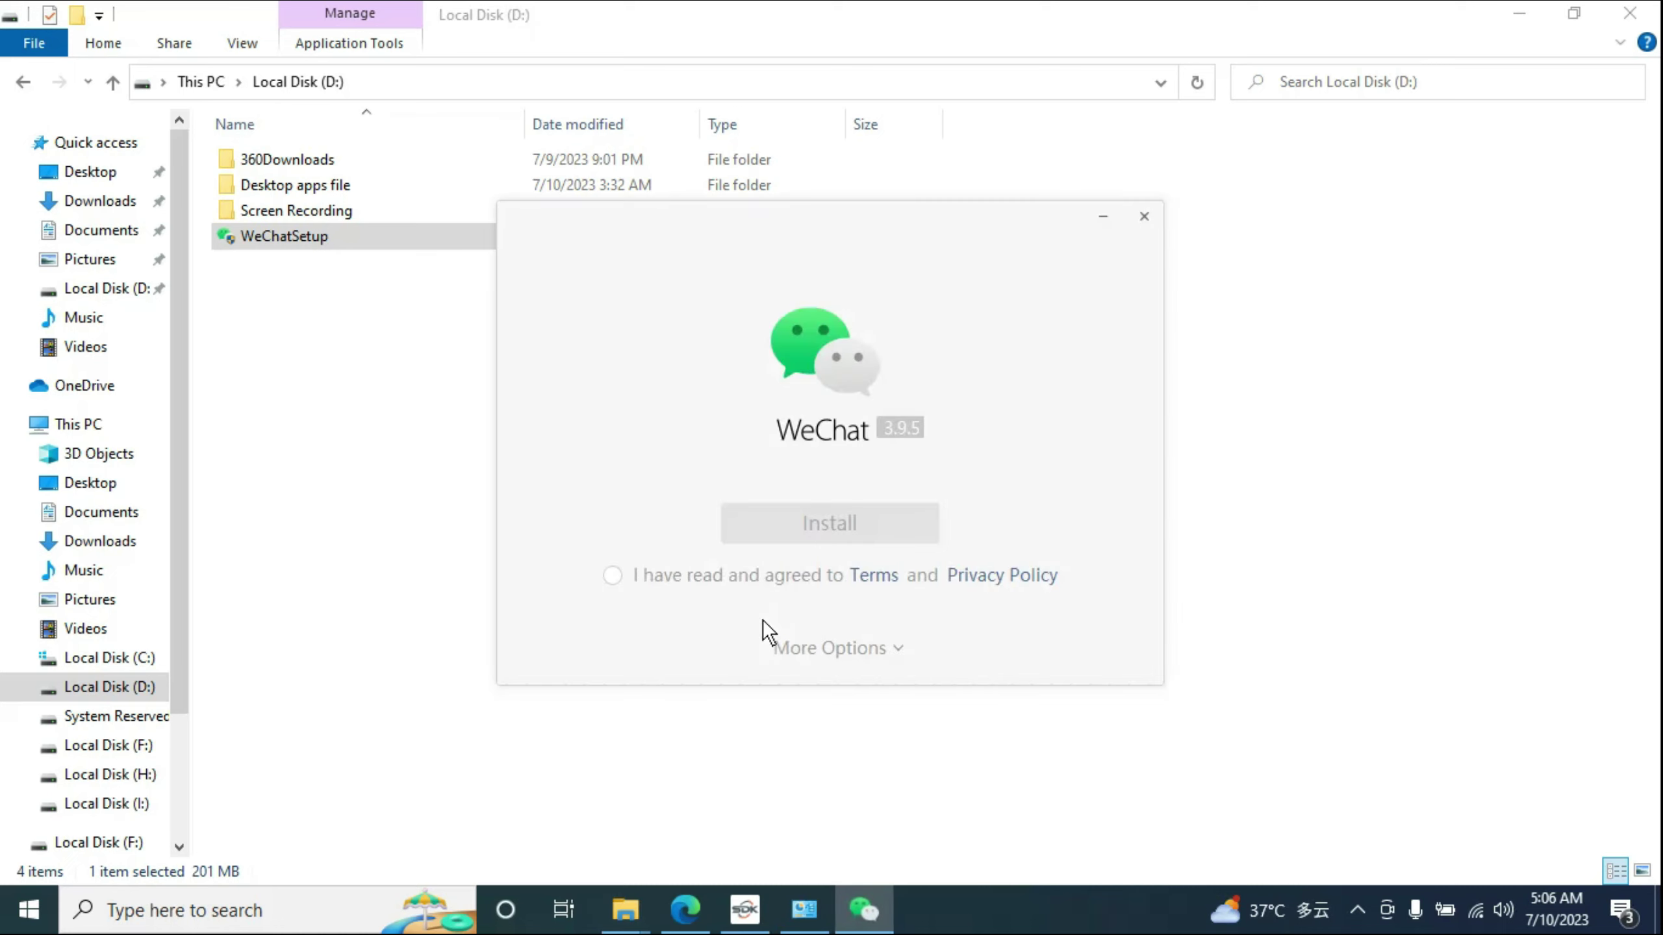
- Agree to the Terms and Privacy Policy, install WeChat 3.9.5, and run it
click(613, 577)
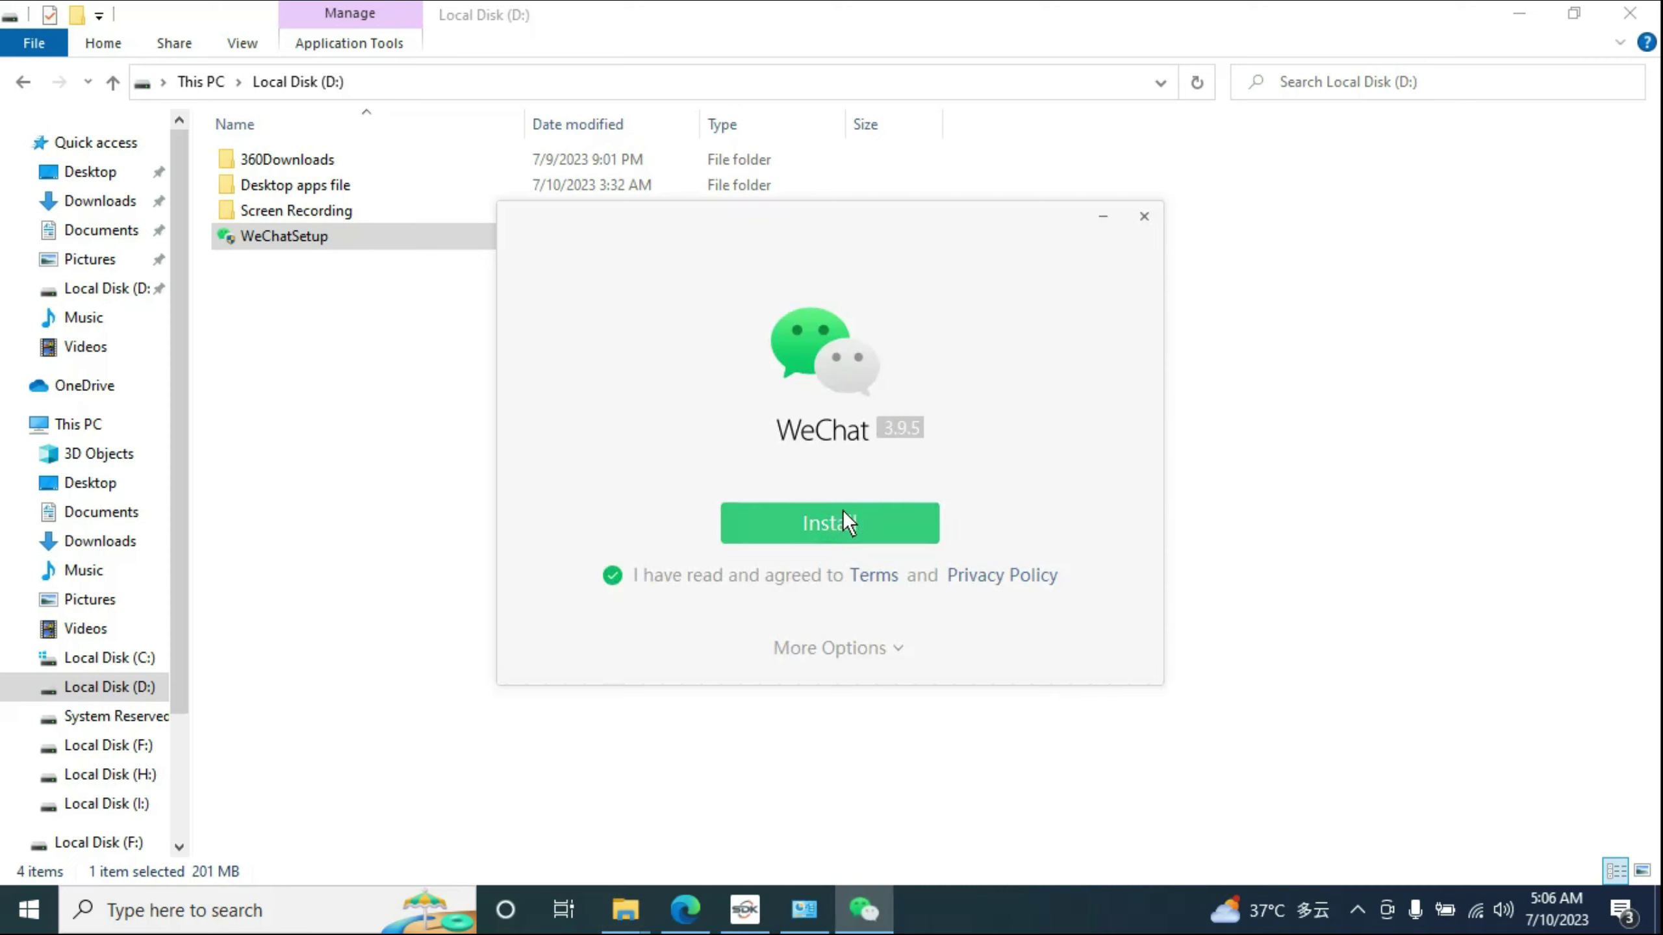
click(858, 519)
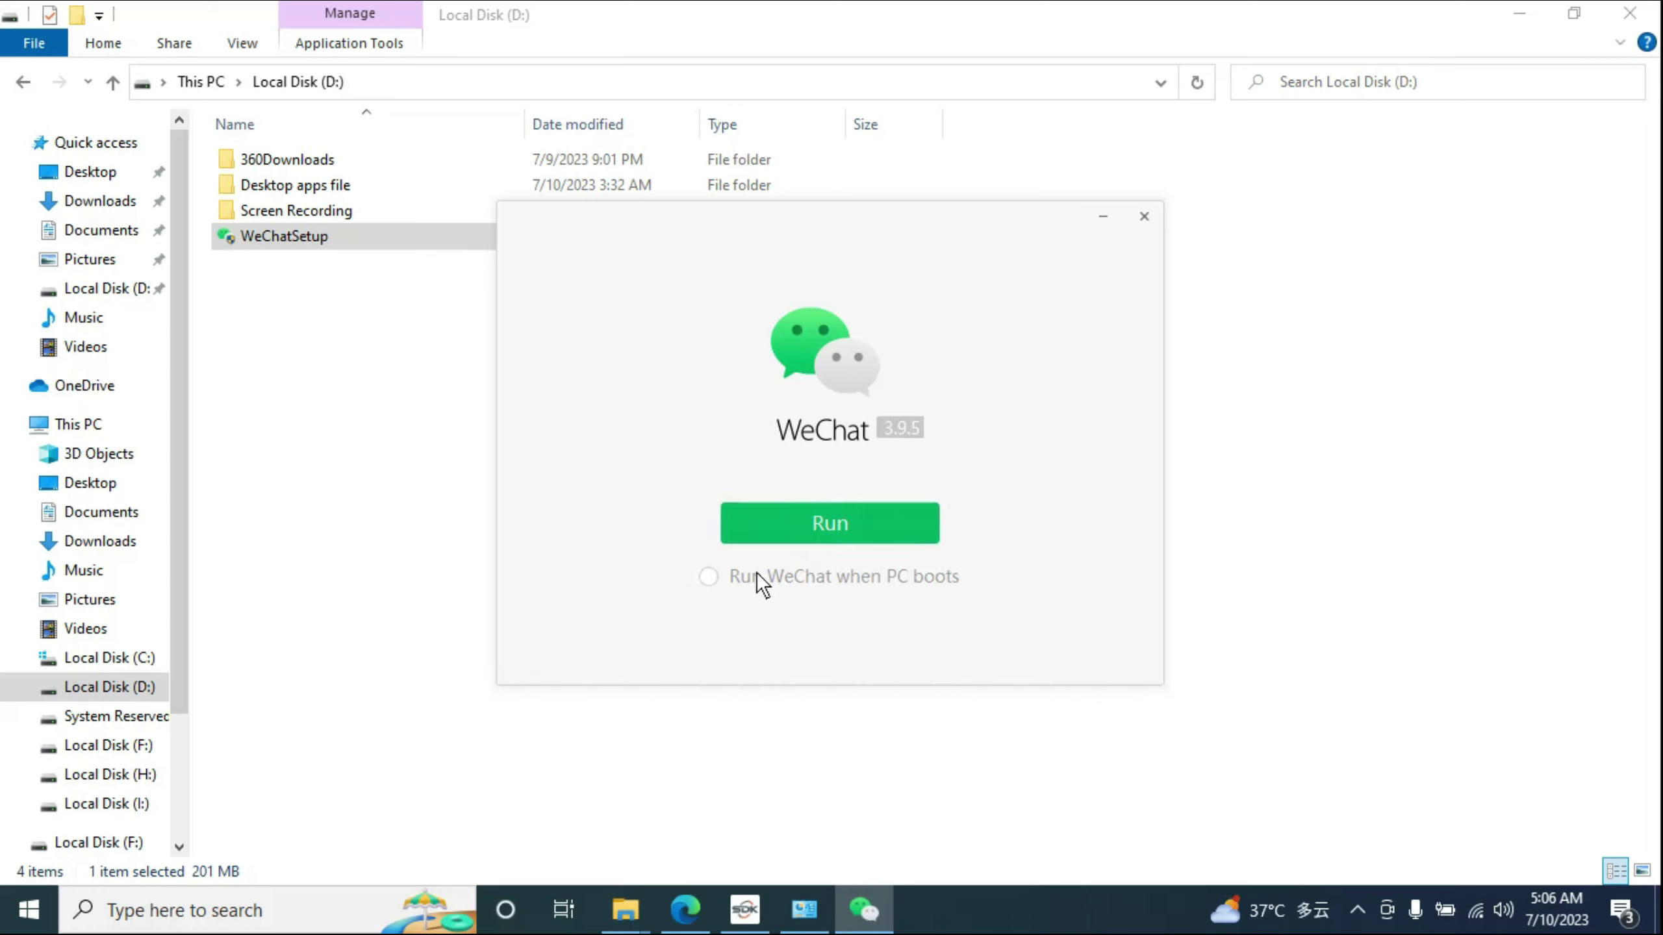
click(809, 533)
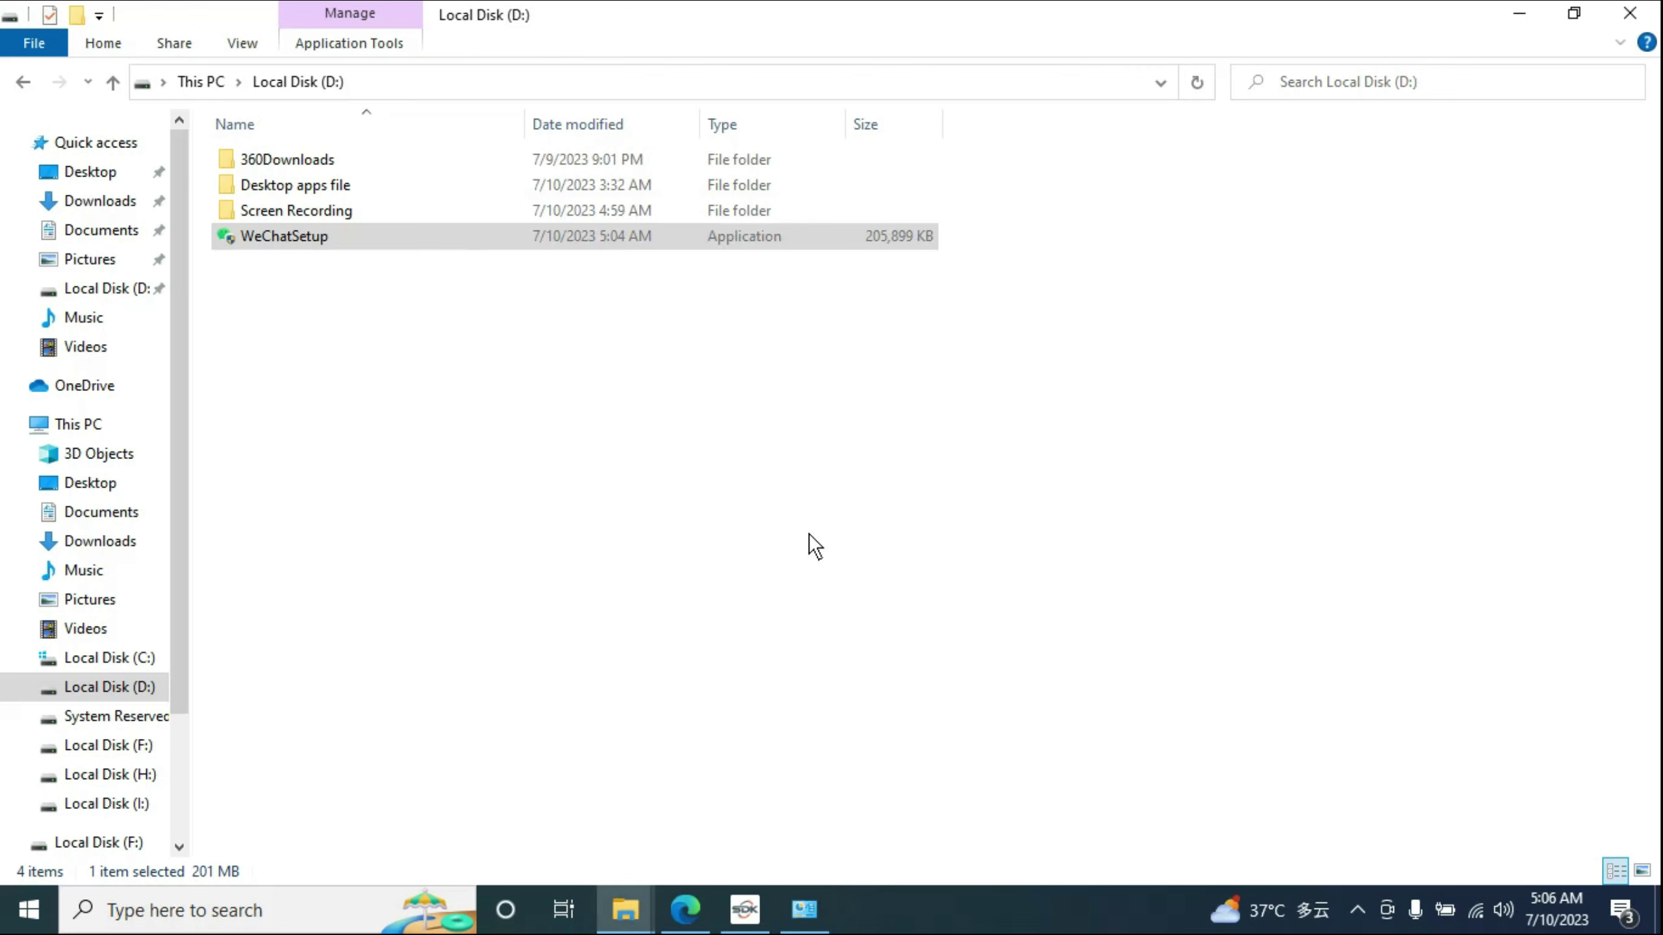
- With File Explorer hidden and login done, close the Weixin for Windows 3.9.5 release notes
click(1522, 18)
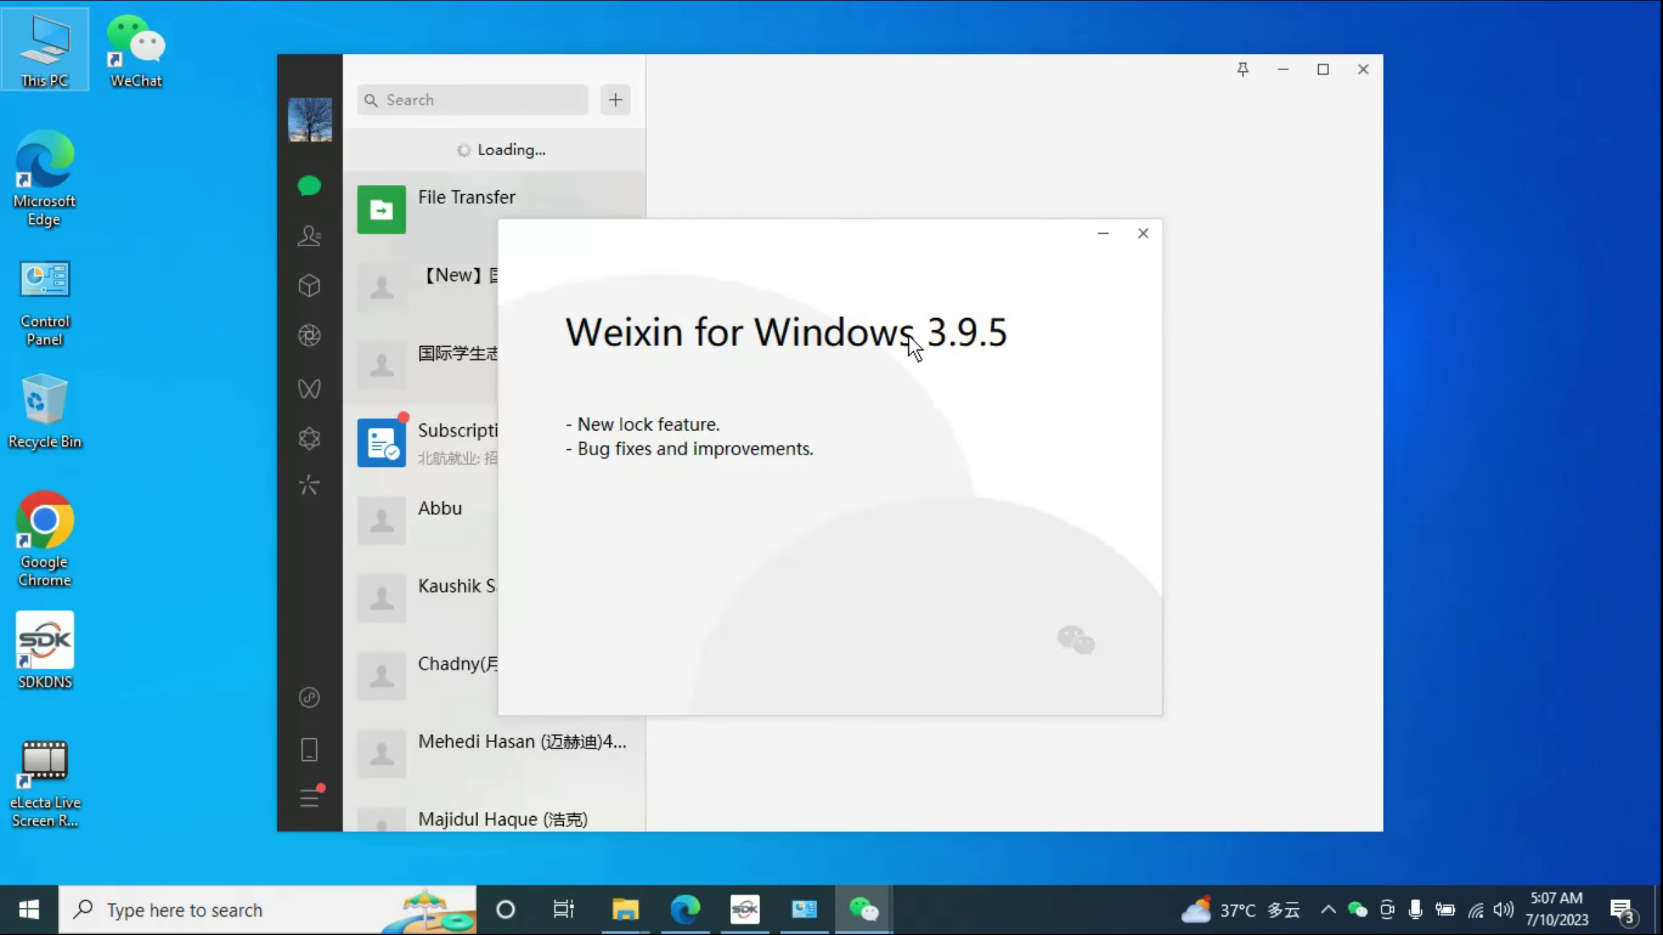
click(1142, 234)
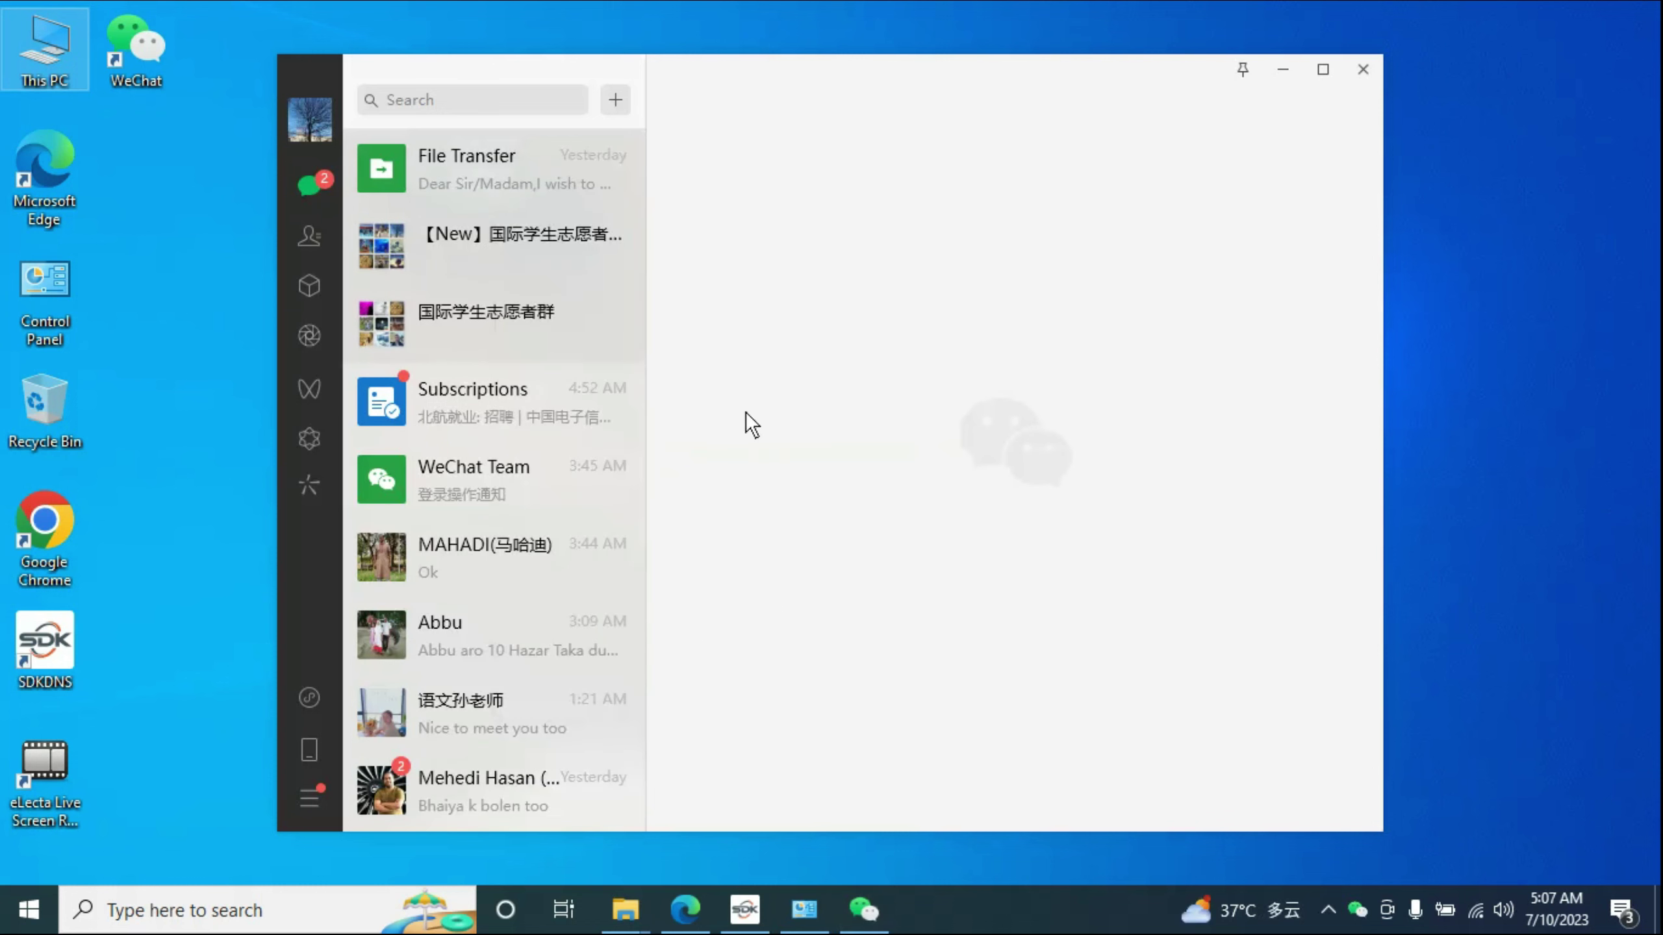